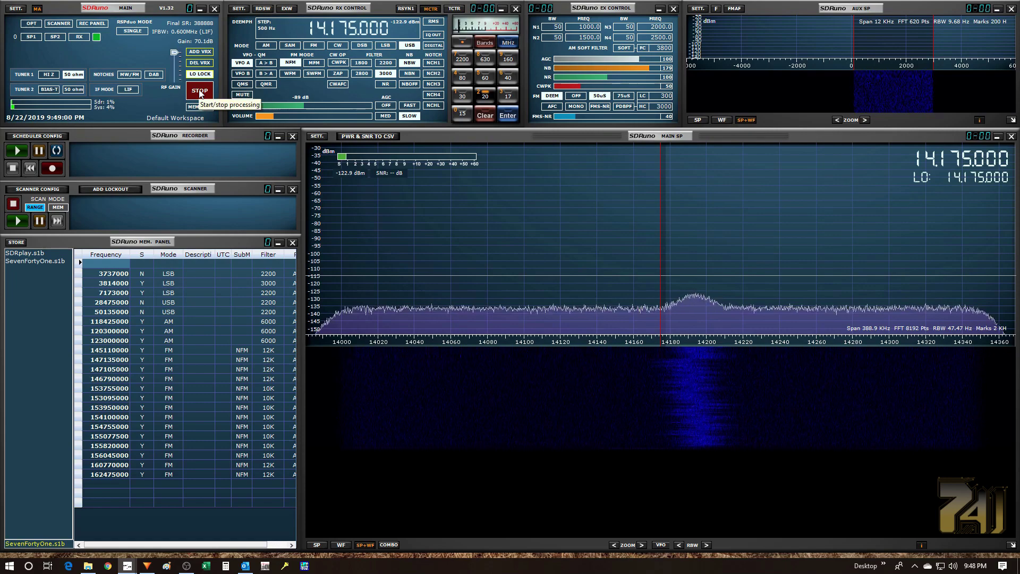
Stop live reception and load SDRuno_20190803_221338Z_145800kHz.wav as the WAV file input.
{"action": "left_click", "coordinate": [200, 93]}
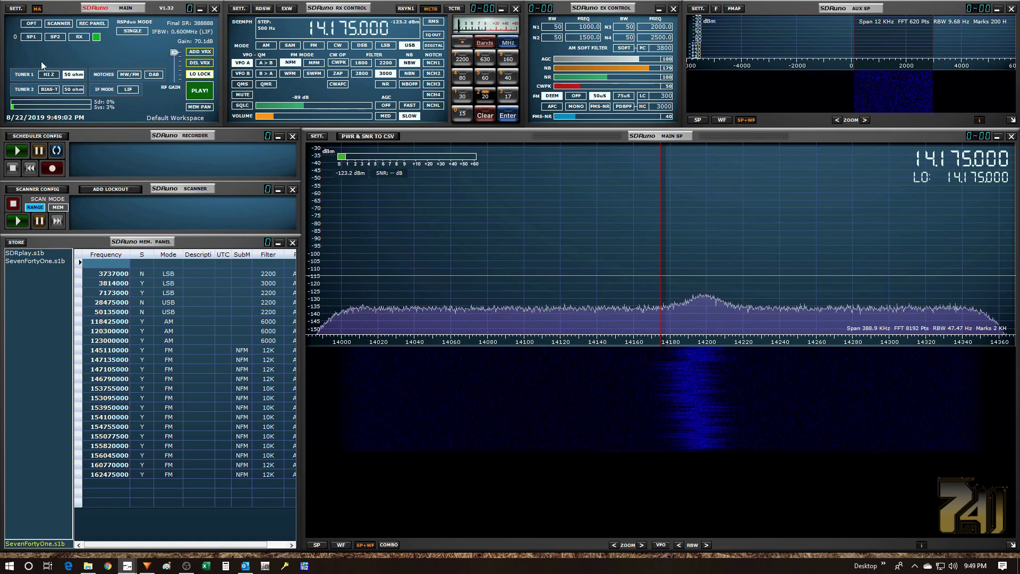
{"action": "left_click", "coordinate": [35, 25]}
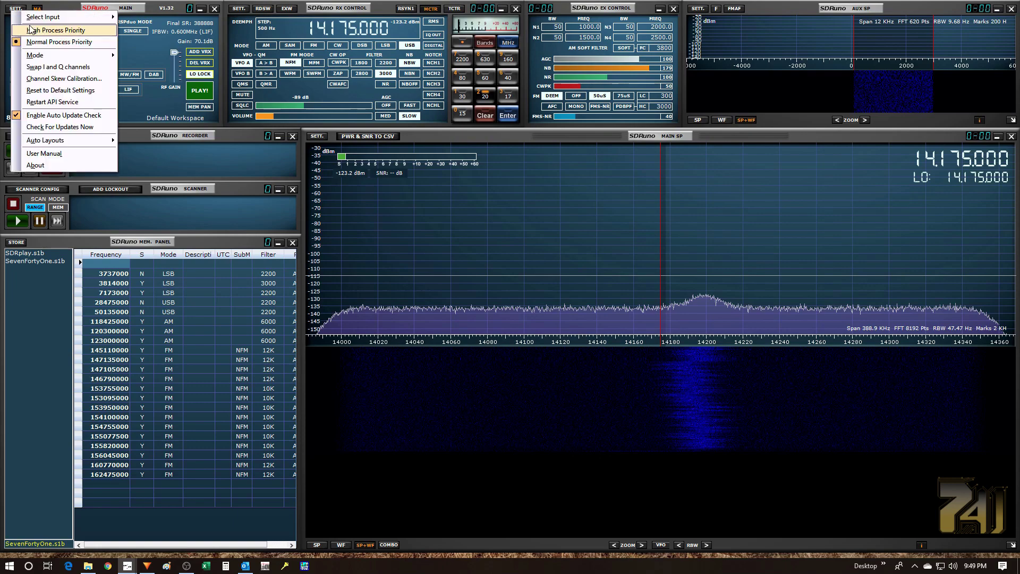
{"action": "mouse_move", "coordinate": [41, 19]}
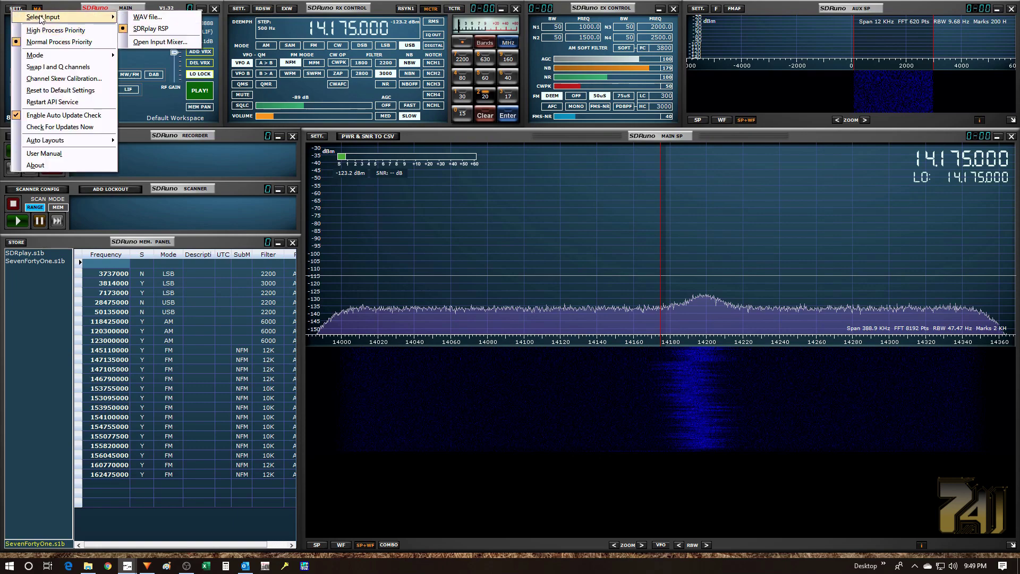
{"action": "left_click", "coordinate": [149, 20]}
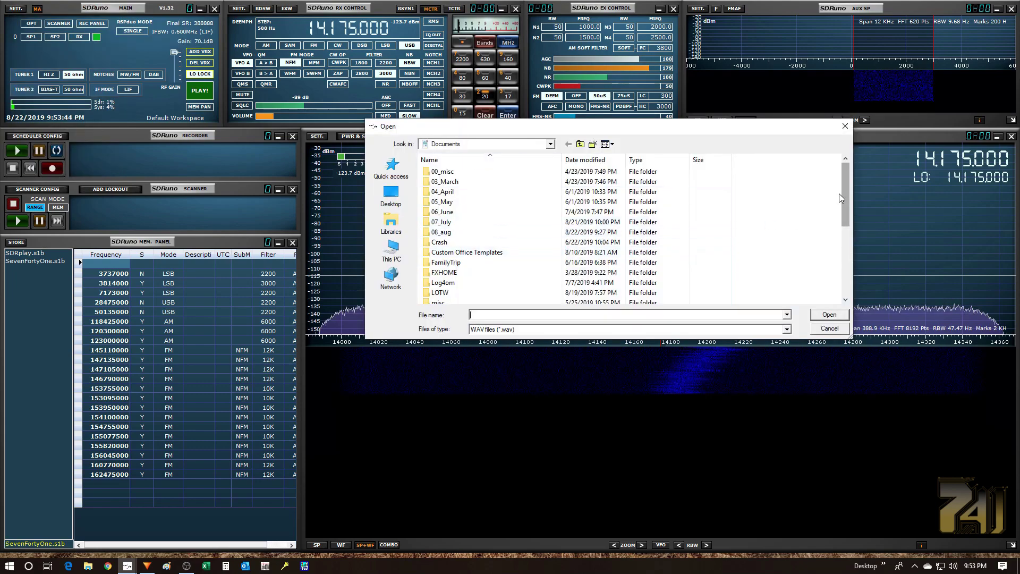
{"action": "left_click_drag", "start_coordinate": [845, 196], "coordinate": [845, 264]}
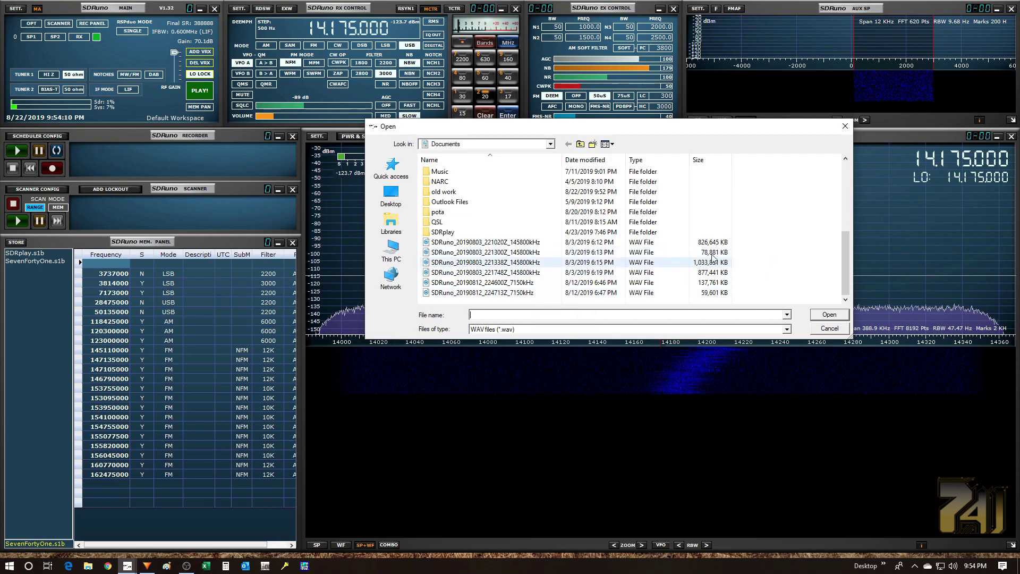
{"action": "double_click", "coordinate": [524, 262]}
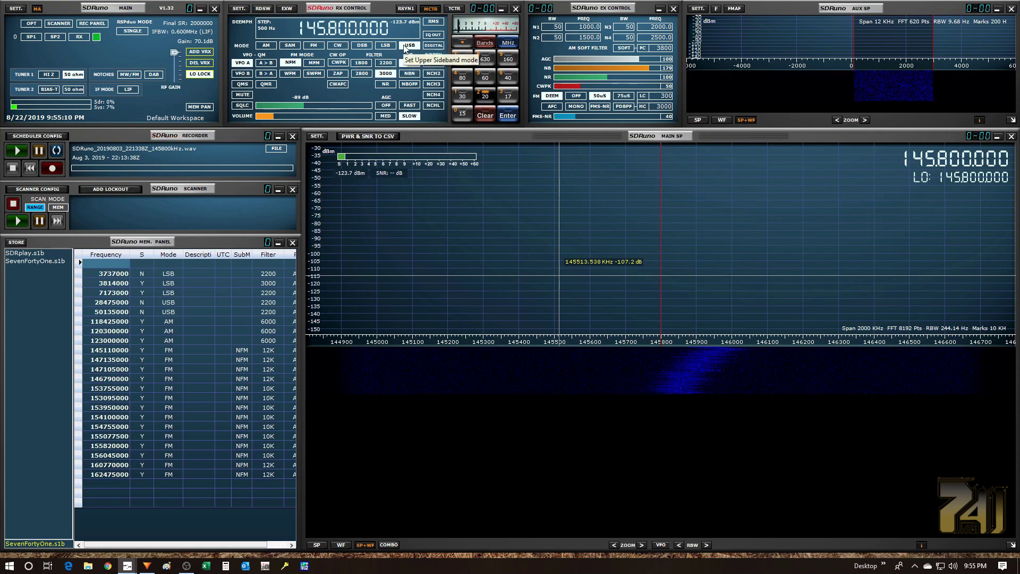
Switch demodulation to FM and start playing the 145.800 MHz recording.
{"action": "left_click", "coordinate": [315, 46]}
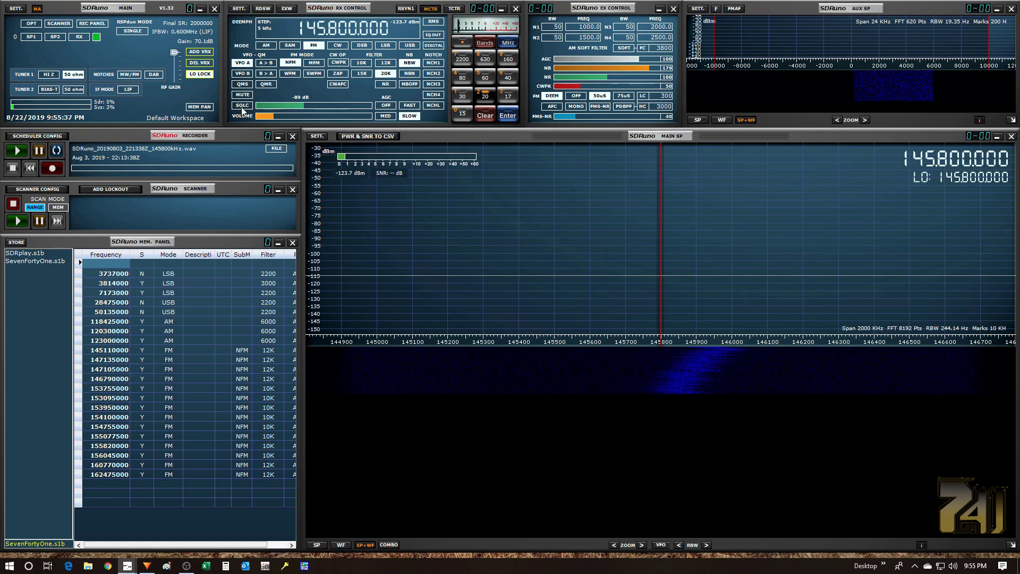
{"action": "left_click", "coordinate": [18, 152]}
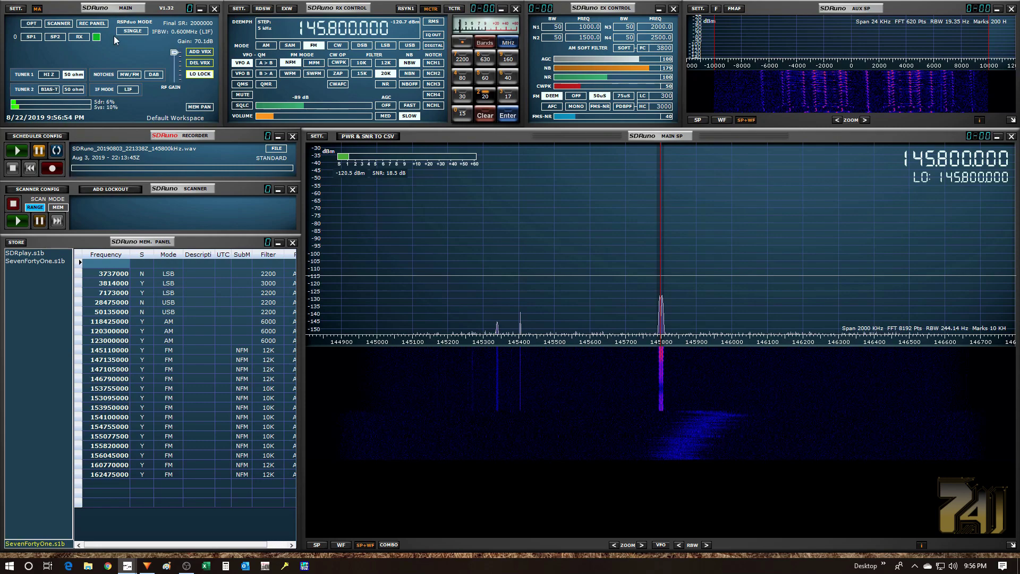
Set the RX Settings output device to CABLE Input (VB-Audio), then resume playing the recording.
{"action": "left_click", "coordinate": [239, 8]}
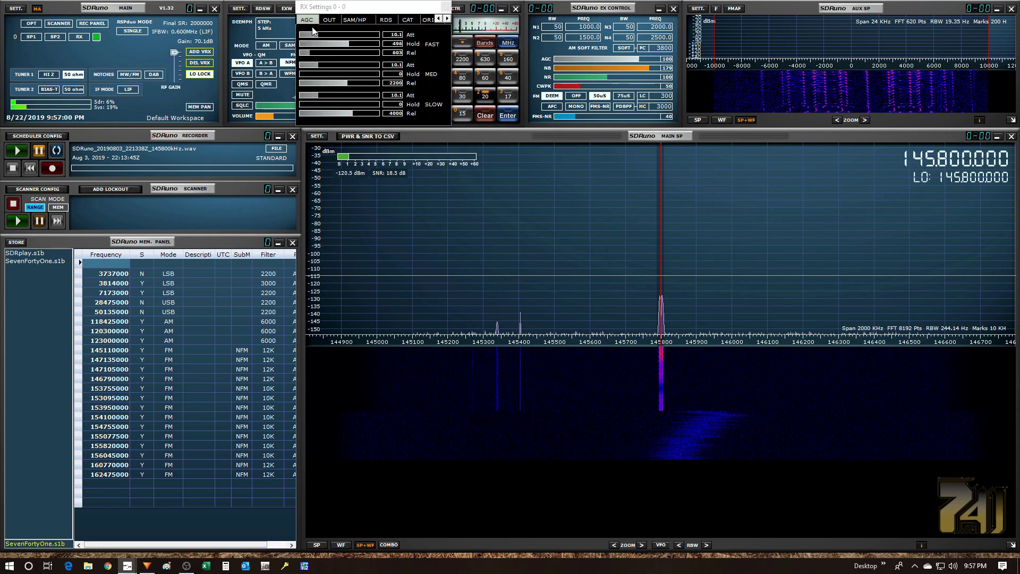
{"action": "left_click", "coordinate": [330, 20]}
{"action": "left_click", "coordinate": [389, 46]}
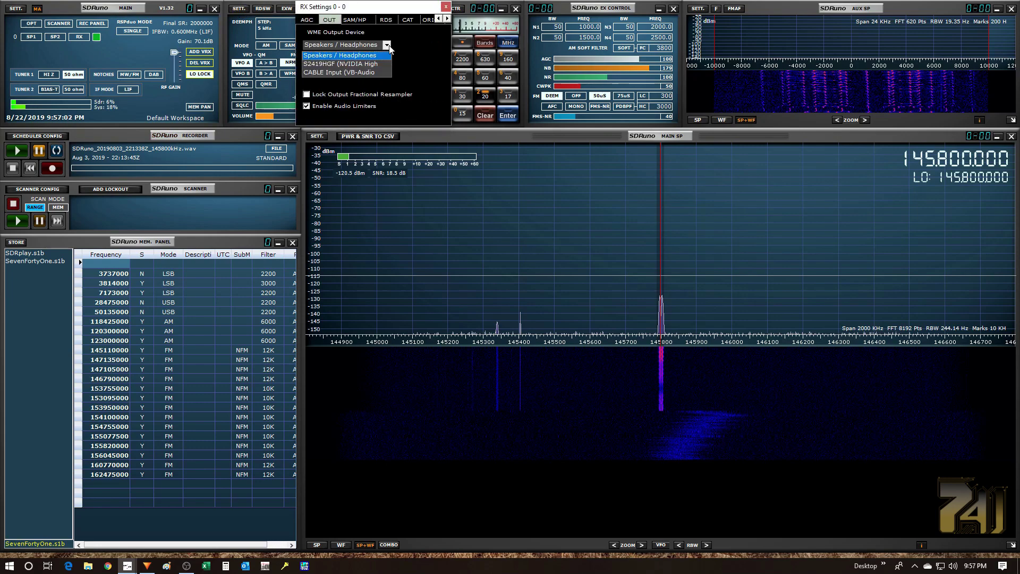
{"action": "left_click", "coordinate": [351, 72]}
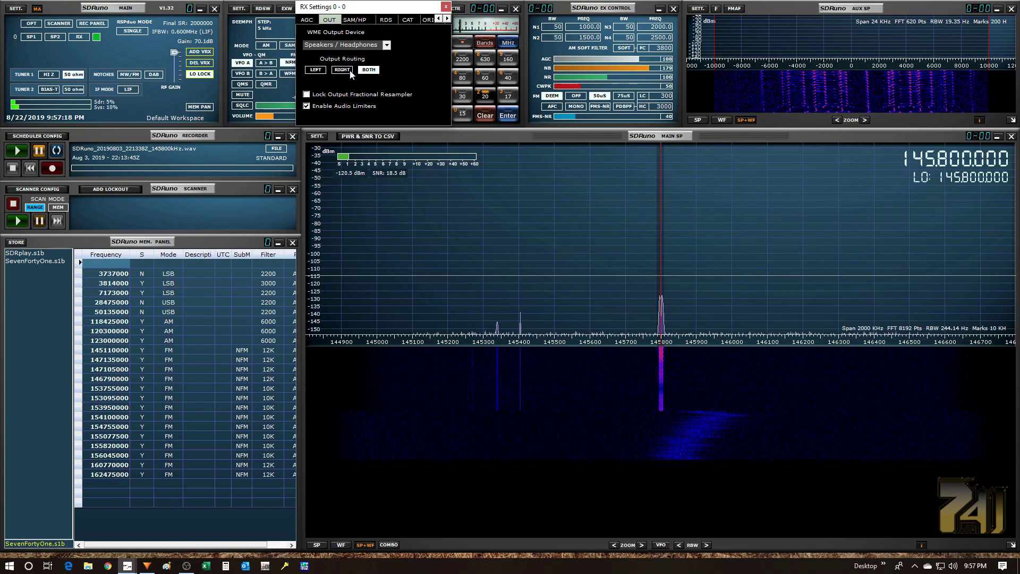
{"action": "left_click", "coordinate": [447, 7]}
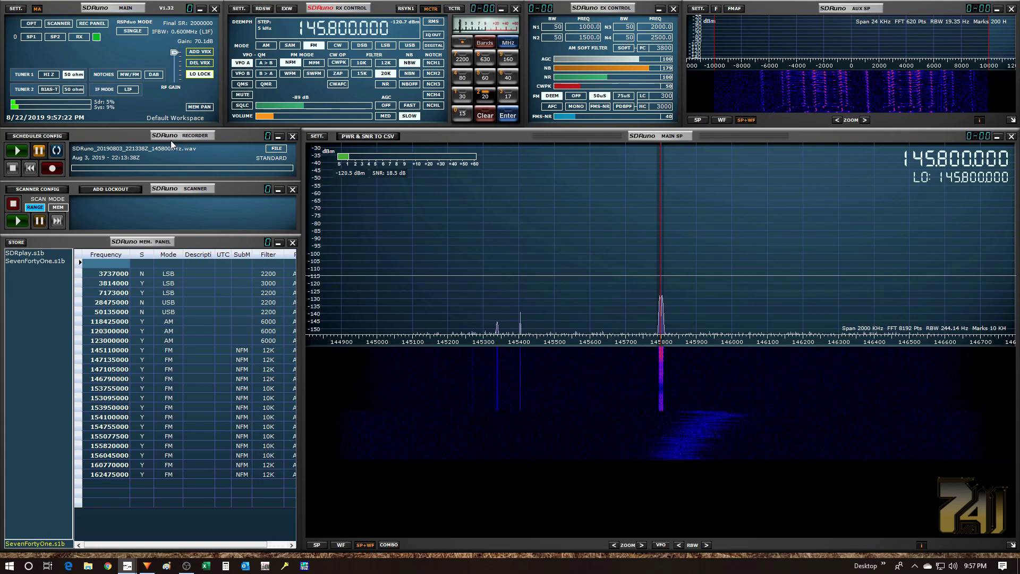
{"action": "left_click", "coordinate": [16, 152]}
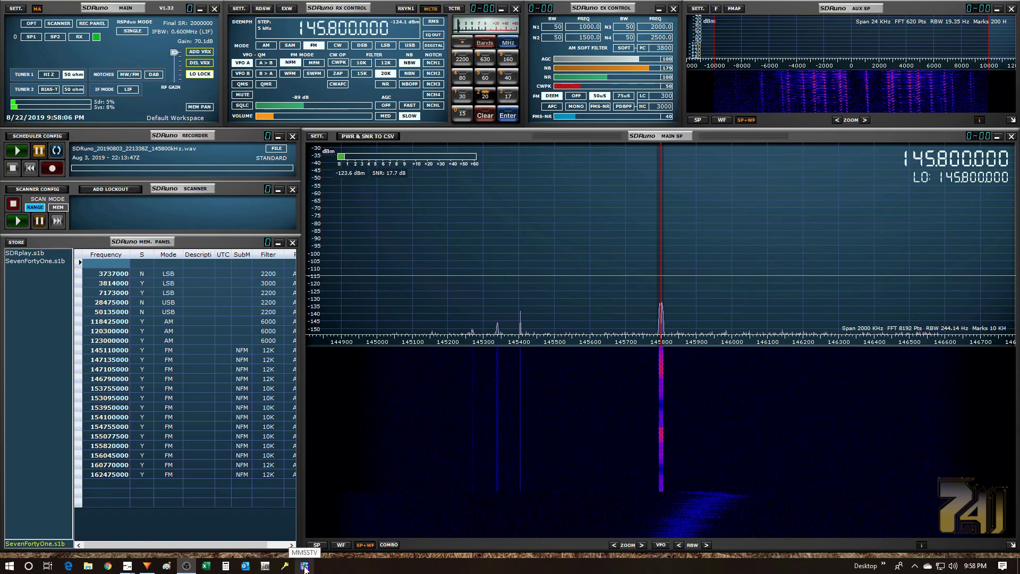
Set MMSSTV's Misc Sound Card In to CABLE Output, confirm, and move the window aside.
{"action": "left_click", "coordinate": [304, 566]}
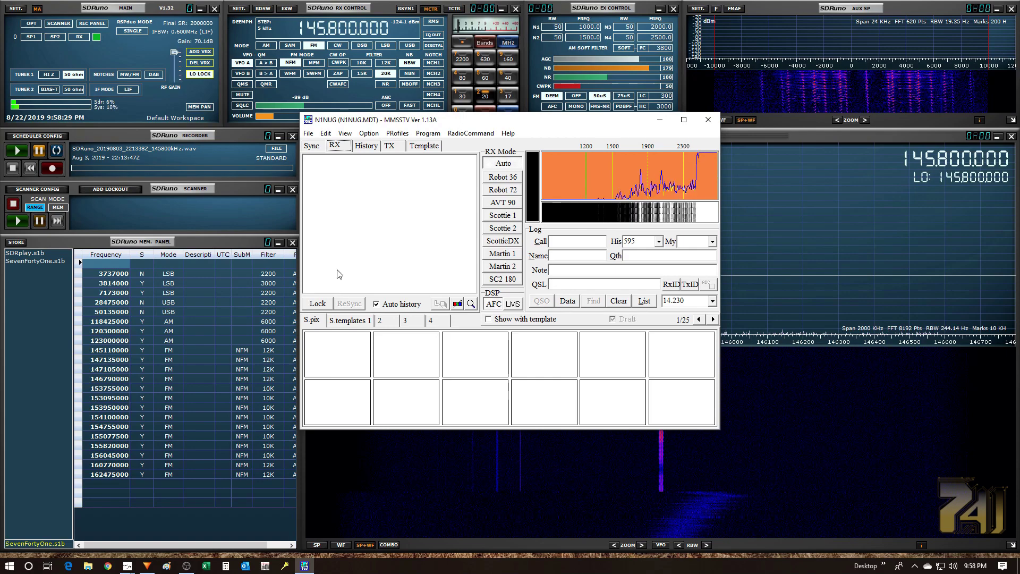
{"action": "left_click", "coordinate": [366, 136]}
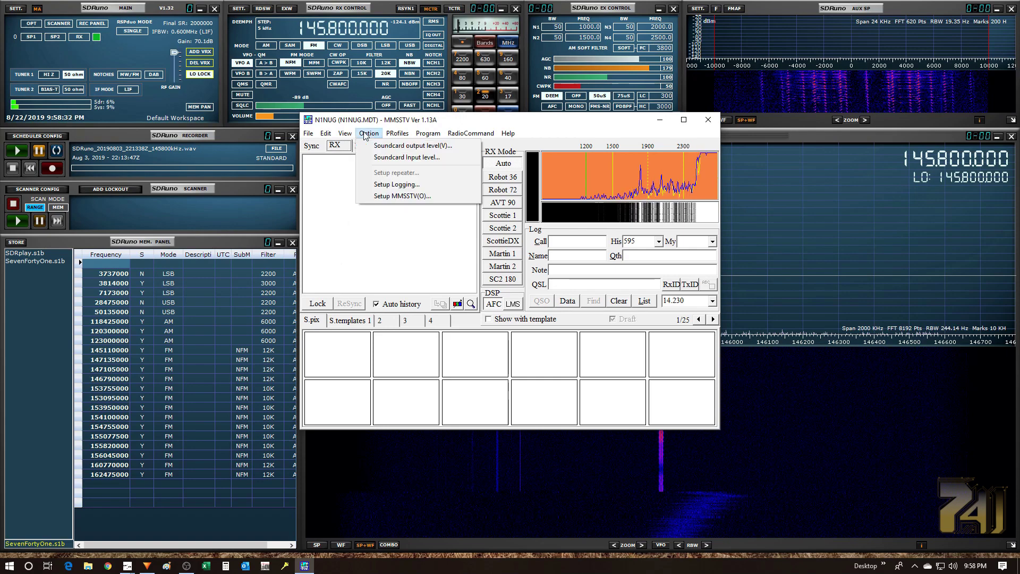
{"action": "left_click", "coordinate": [388, 196]}
{"action": "left_click", "coordinate": [413, 195]}
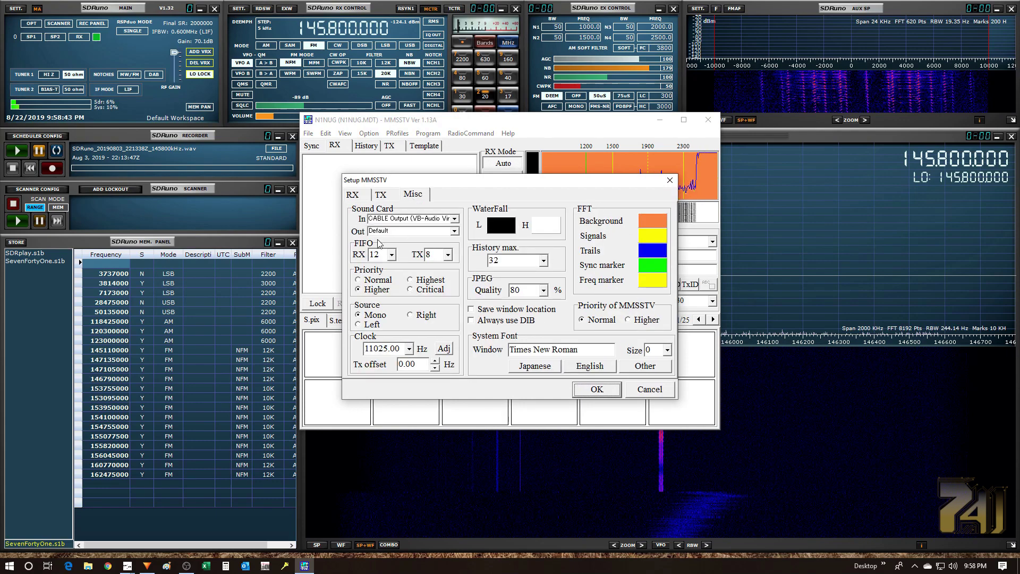
{"action": "left_click", "coordinate": [454, 221]}
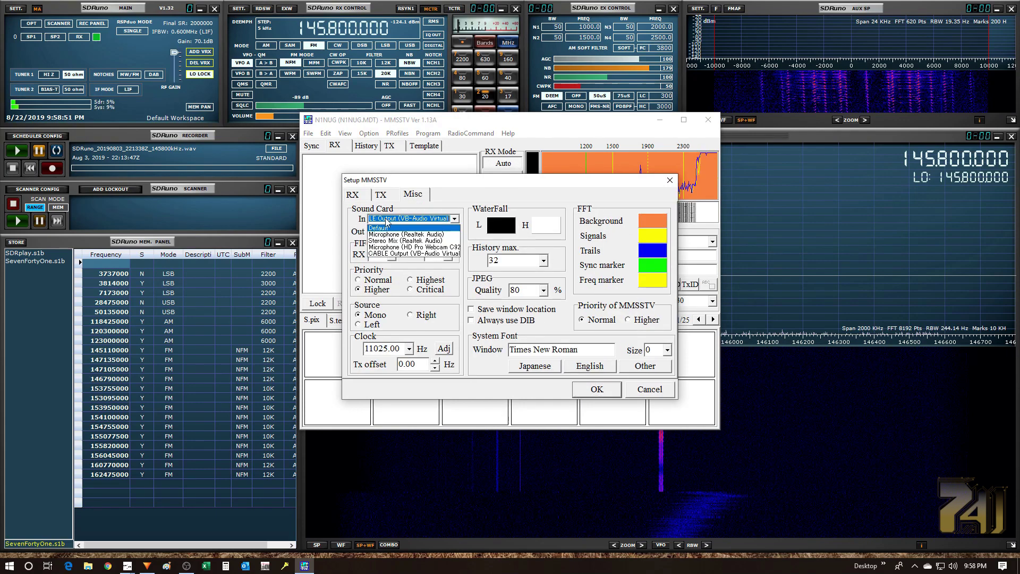
{"action": "left_click", "coordinate": [393, 254]}
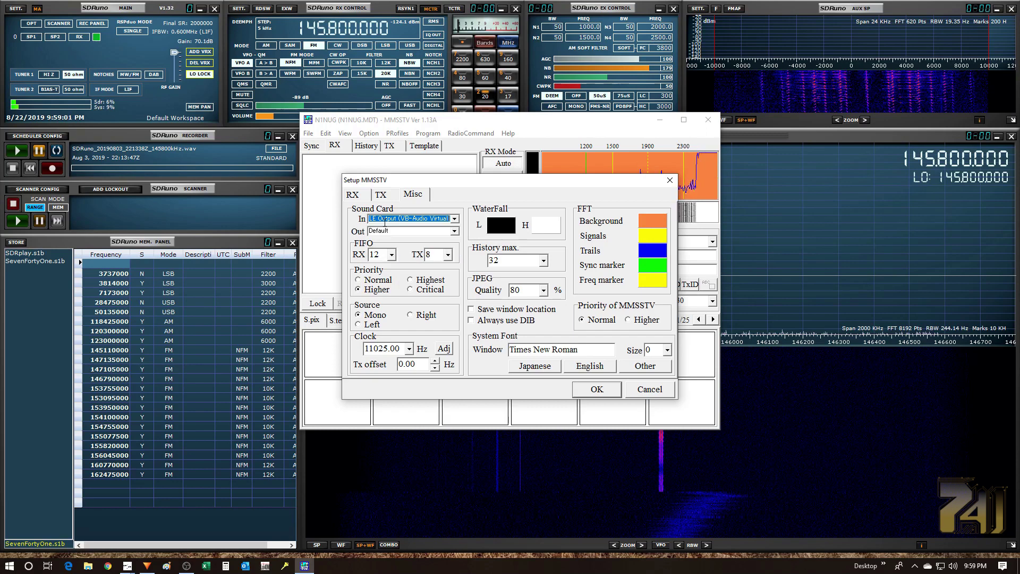
{"action": "left_click", "coordinate": [596, 389]}
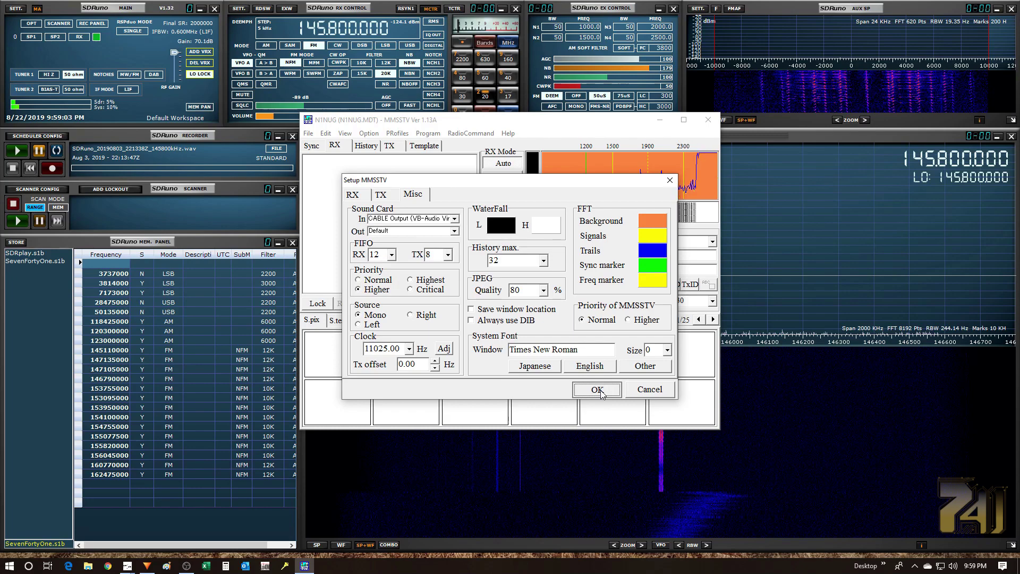
{"action": "left_click_drag", "start_coordinate": [508, 124], "coordinate": [209, 250]}
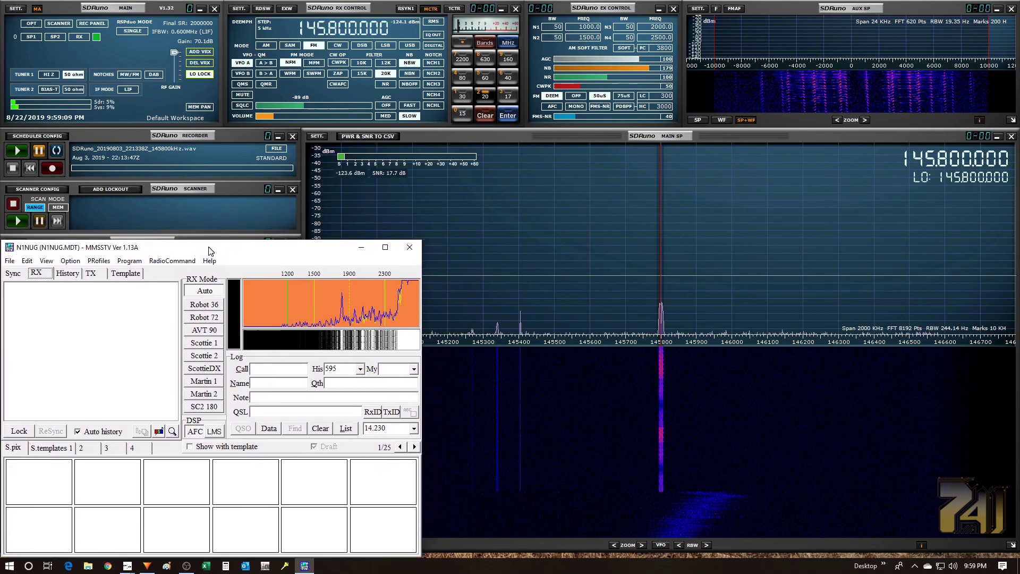
Play the recorded ISS pass in SDRuno so MMSSTV's RX tab decodes the SSTV picture.
{"action": "left_click", "coordinate": [16, 152]}
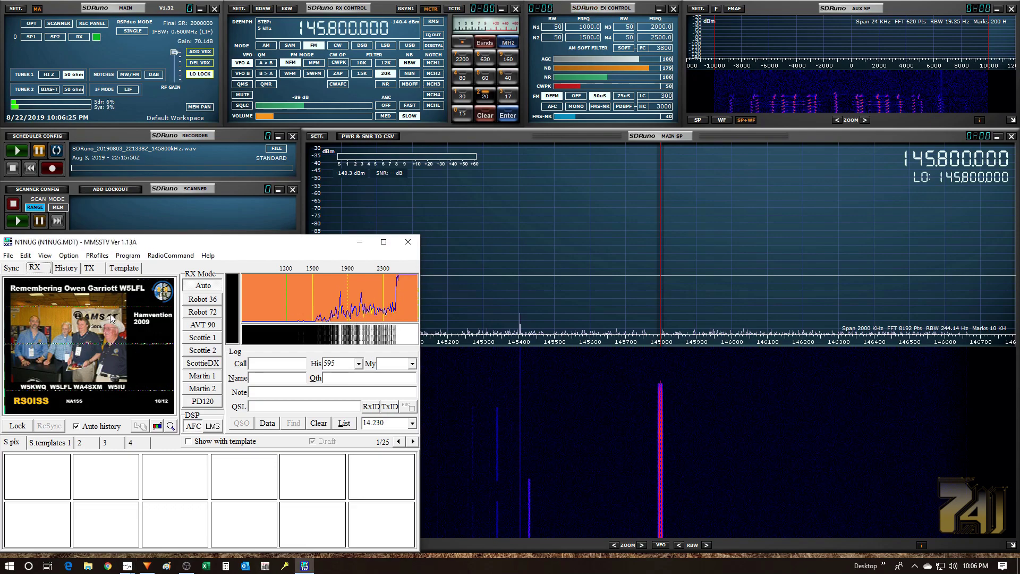
Open a blank Paint canvas via Program > MS Paint, move it up, then right-click MMSSTV's RX image.
{"action": "left_click", "coordinate": [128, 256]}
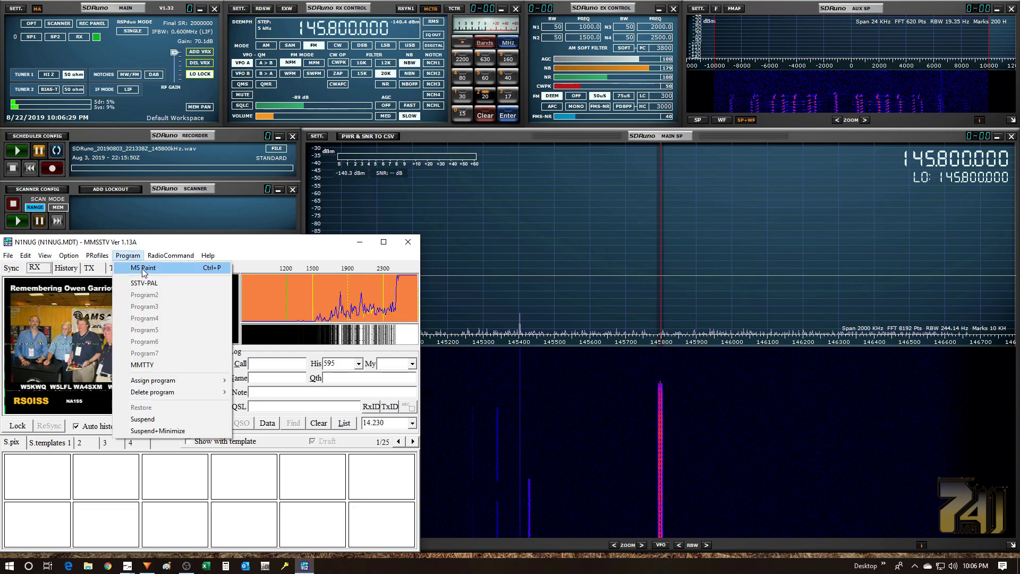
{"action": "left_click", "coordinate": [144, 268]}
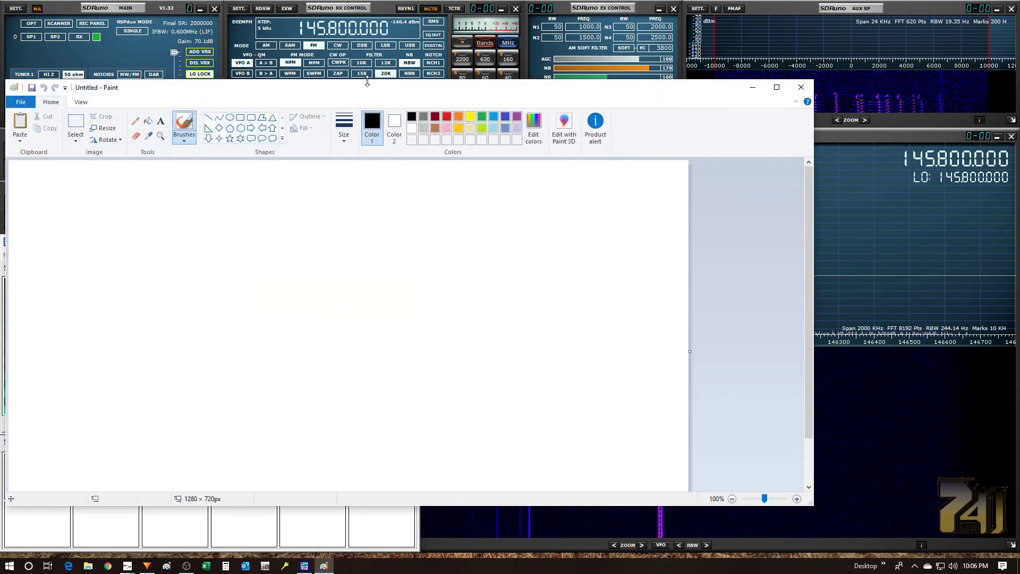
{"action": "mouse_move", "coordinate": [451, 94]}
{"action": "left_mouse_down"}
{"action": "mouse_move", "coordinate": [577, 62]}
{"action": "mouse_move", "coordinate": [653, 62]}
{"action": "left_mouse_up"}
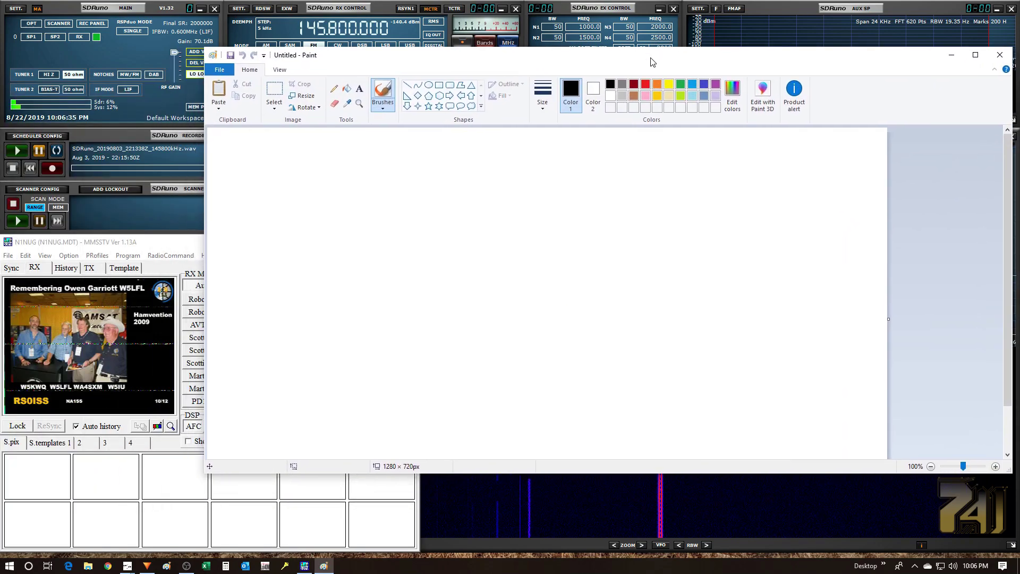
{"action": "left_click_drag", "start_coordinate": [604, 64], "coordinate": [604, 21]}
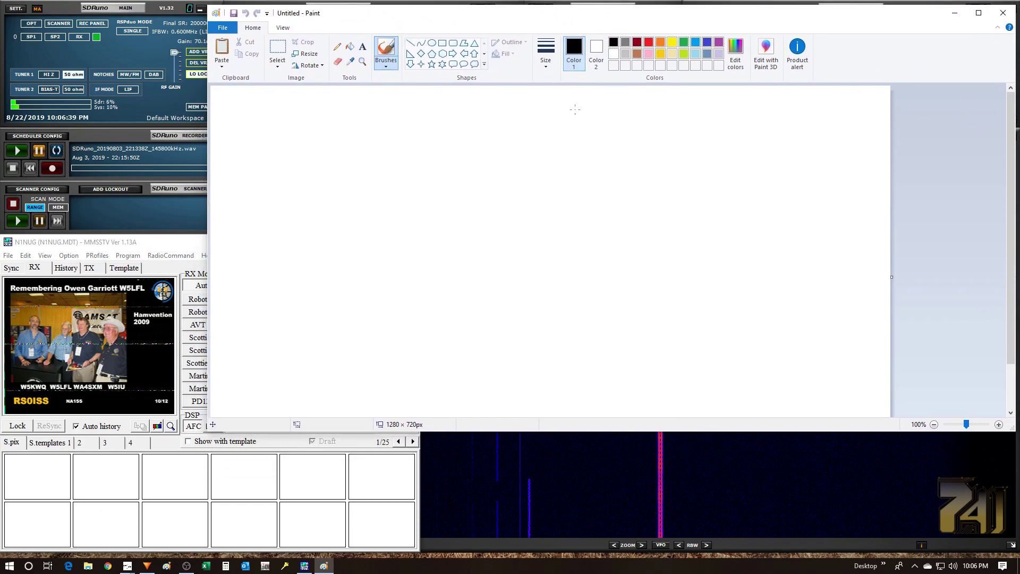
{"action": "left_click", "coordinate": [290, 470]}
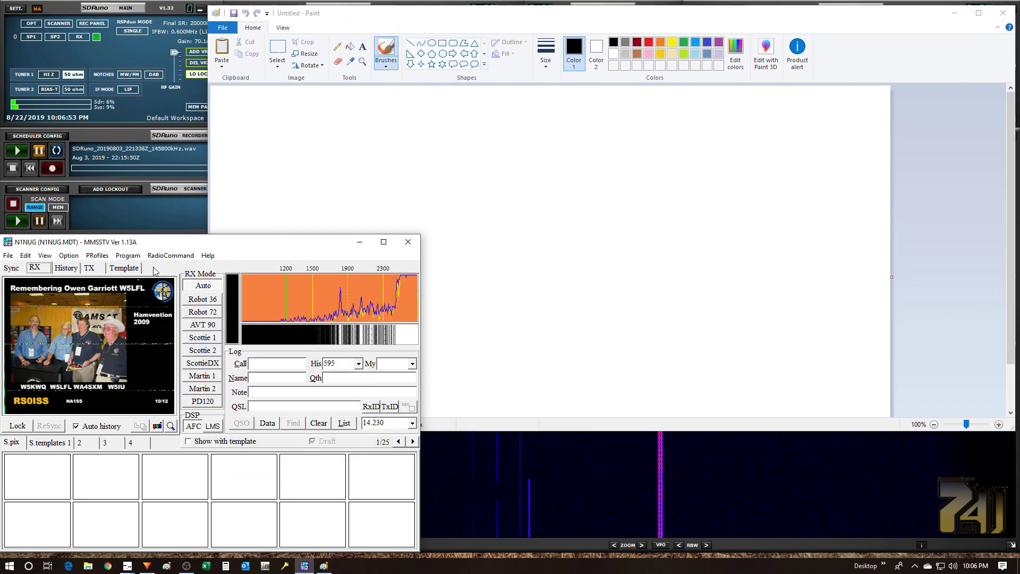
{"action": "right_click", "coordinate": [79, 326]}
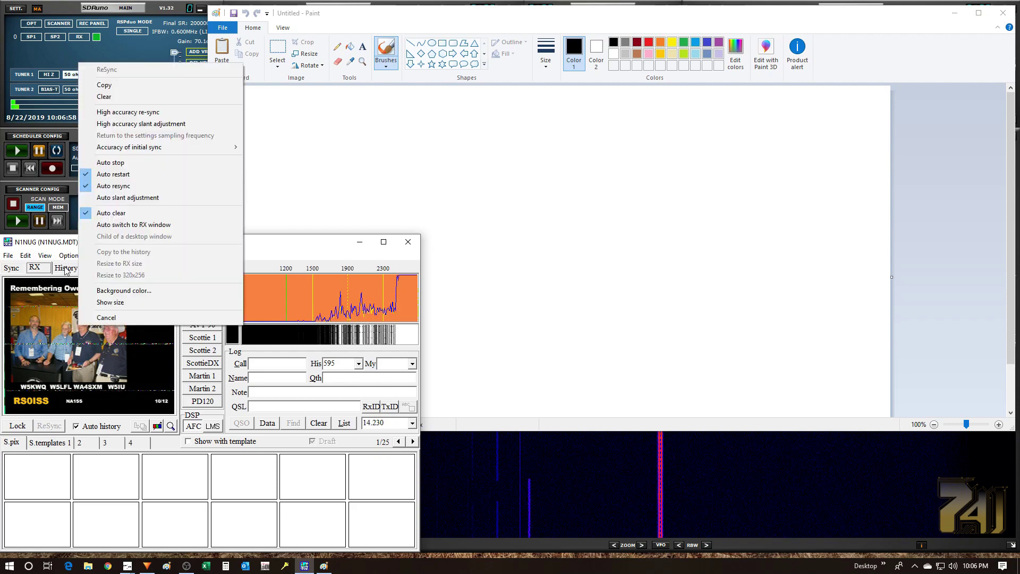
Copy the decoded ISS image from MMSSTV and paste it onto the untitled Paint canvas.
{"action": "left_click", "coordinate": [107, 88]}
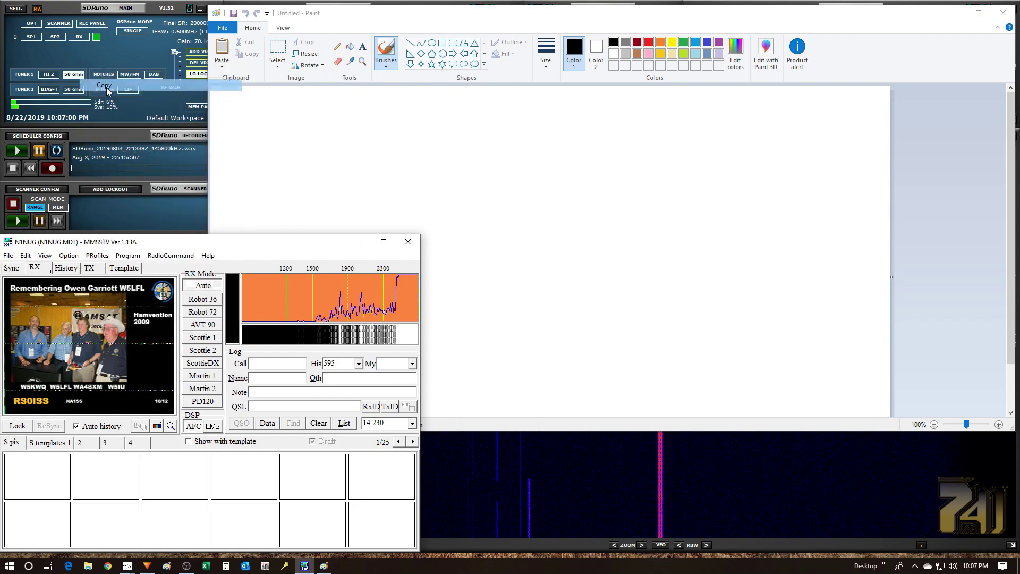
{"action": "left_click", "coordinate": [553, 12]}
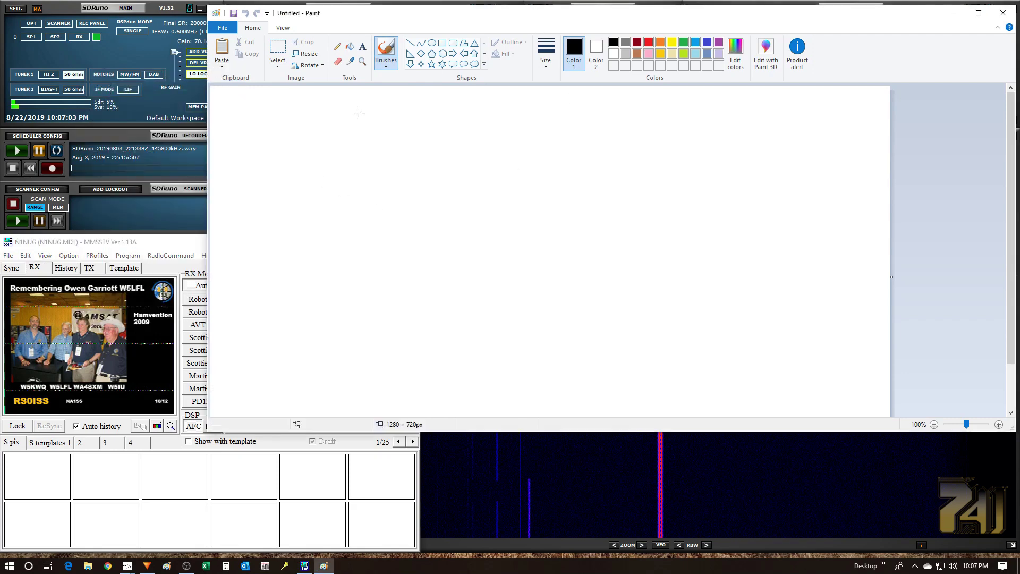
{"action": "left_click", "coordinate": [227, 57]}
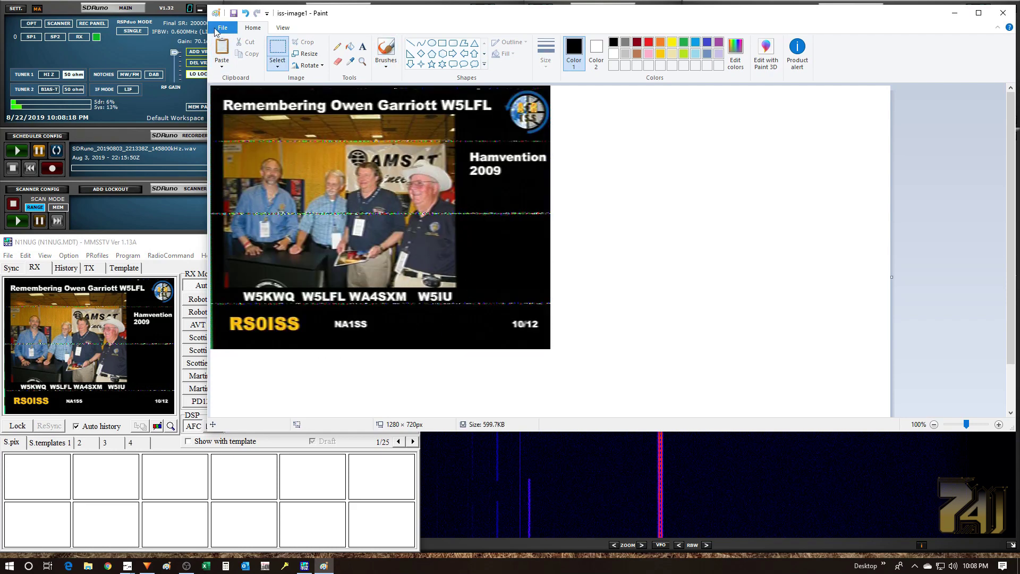
Save the picture under the name SevenFortyOne and view it full screen.
{"action": "left_click", "coordinate": [220, 30]}
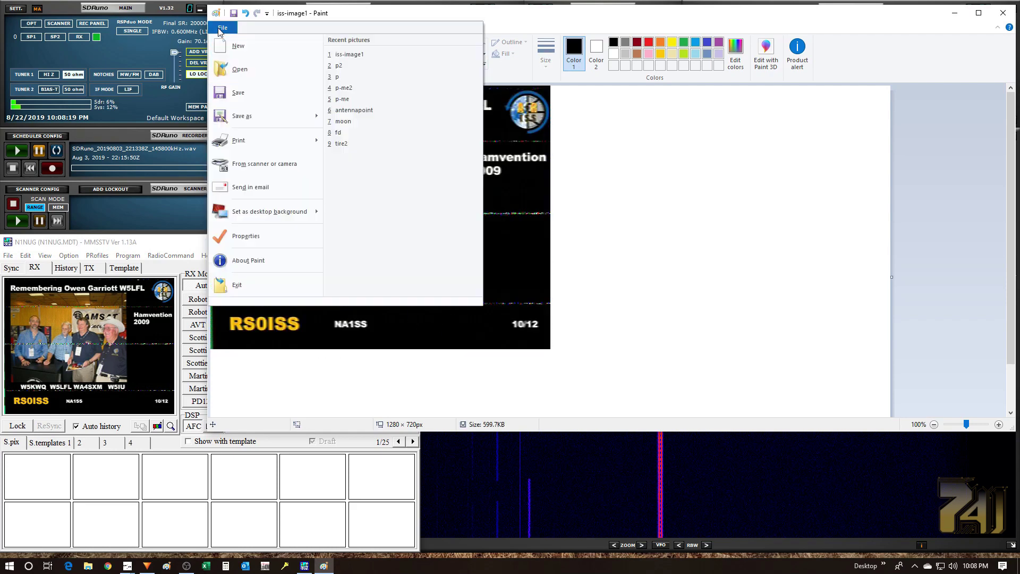
{"action": "left_click", "coordinate": [241, 116]}
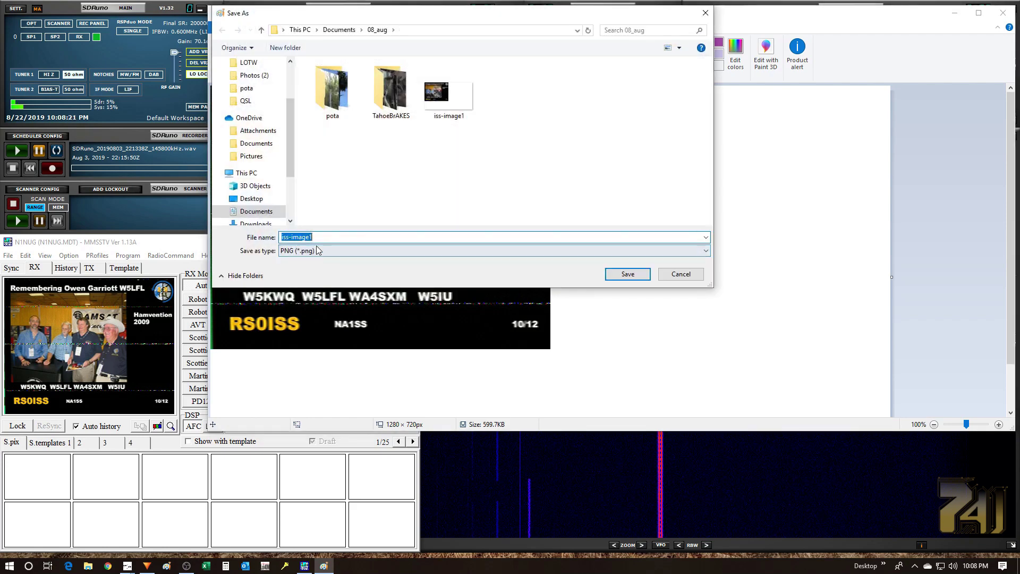
{"action": "left_click", "coordinate": [312, 237]}
{"action": "double_click", "coordinate": [312, 236]}
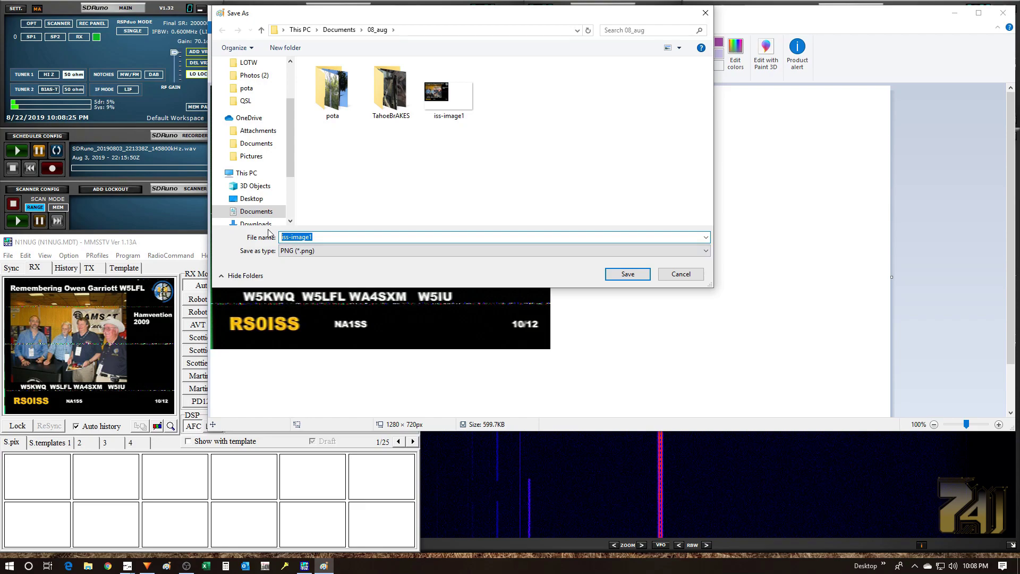
{"action": "type", "text": "SevenFortyOne"}
{"action": "key", "text": "Return"}
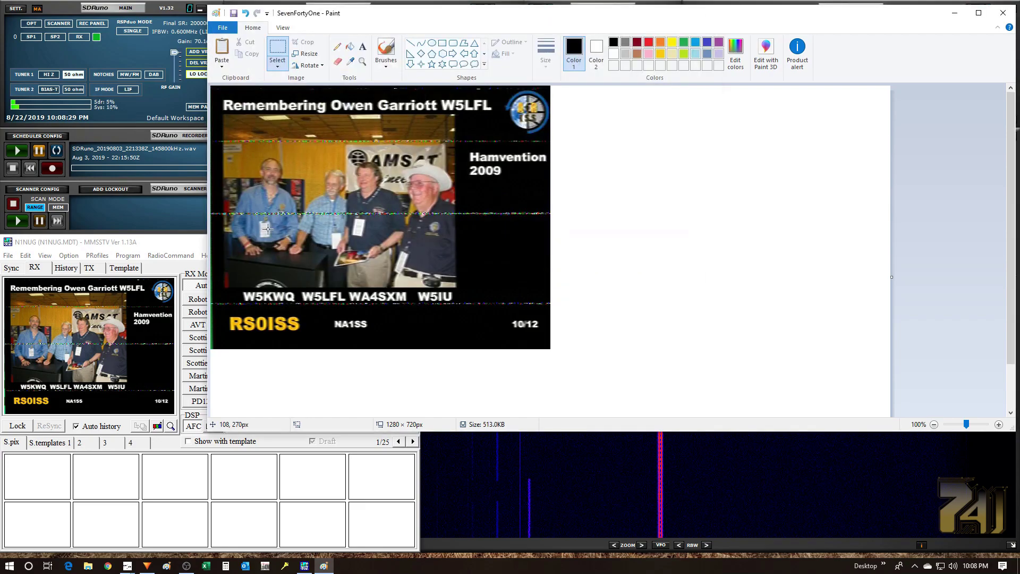
{"action": "key", "text": "F11"}
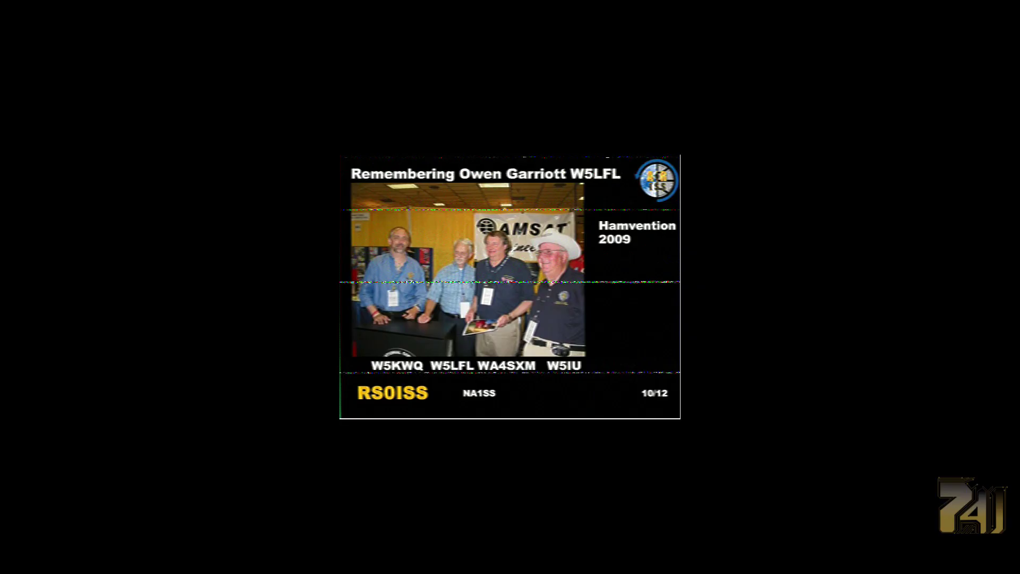